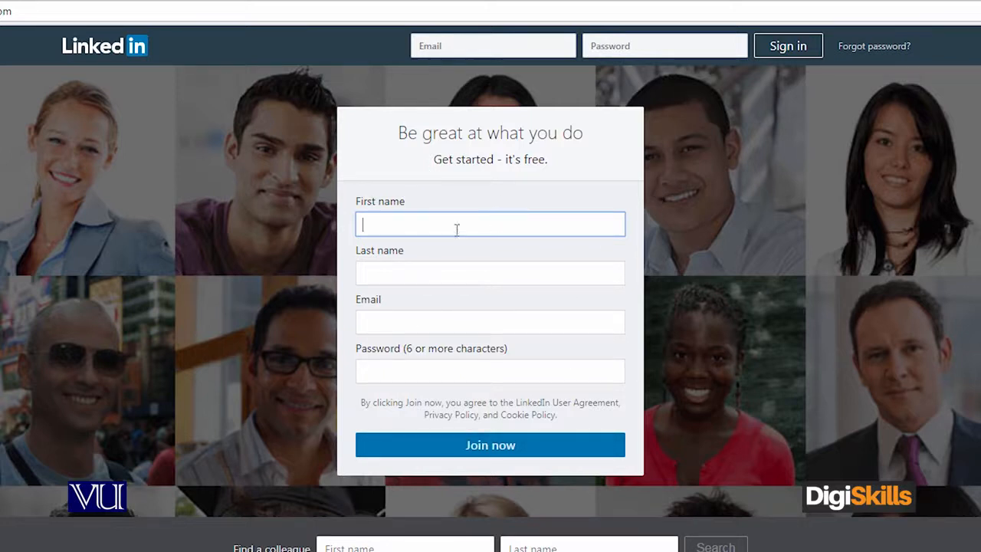
Fill the sign-up form with the member's first name, last name, e-mail and password, then Join now.
click(466, 279)
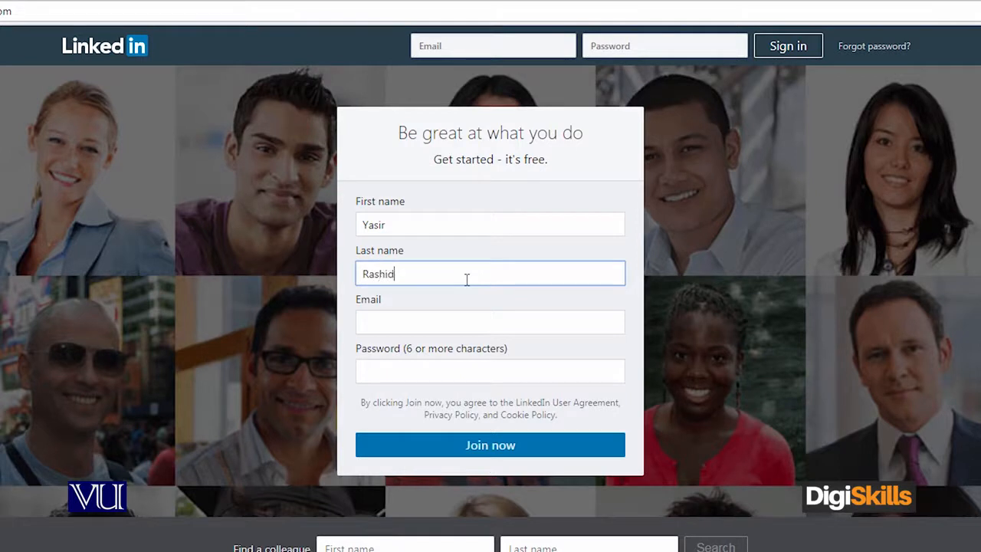
click(454, 325)
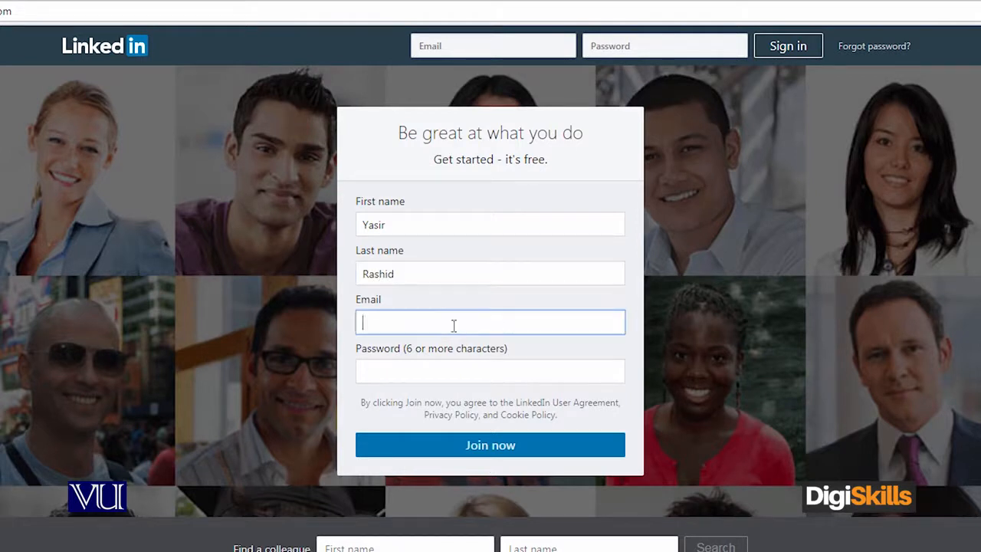
click(479, 366)
text(•••••••••)
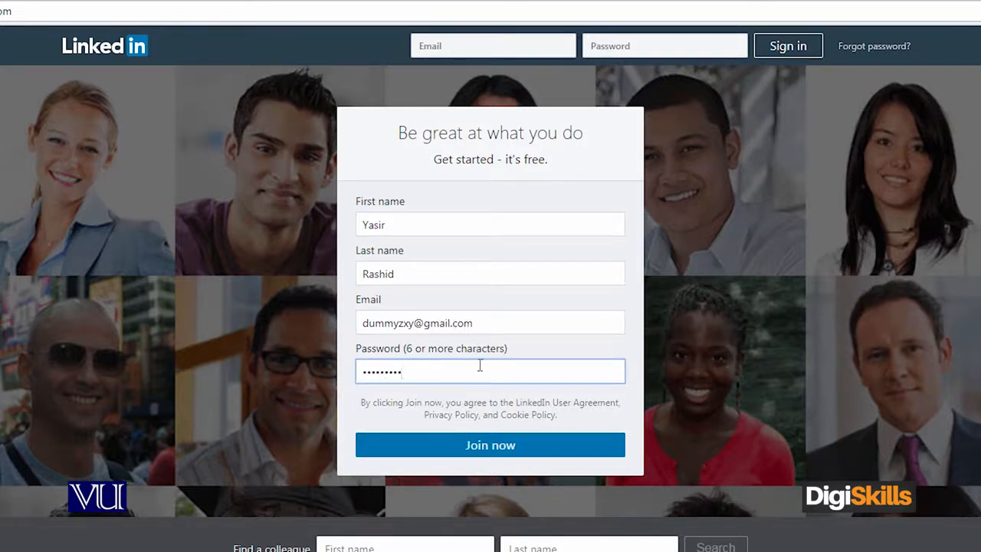
click(563, 448)
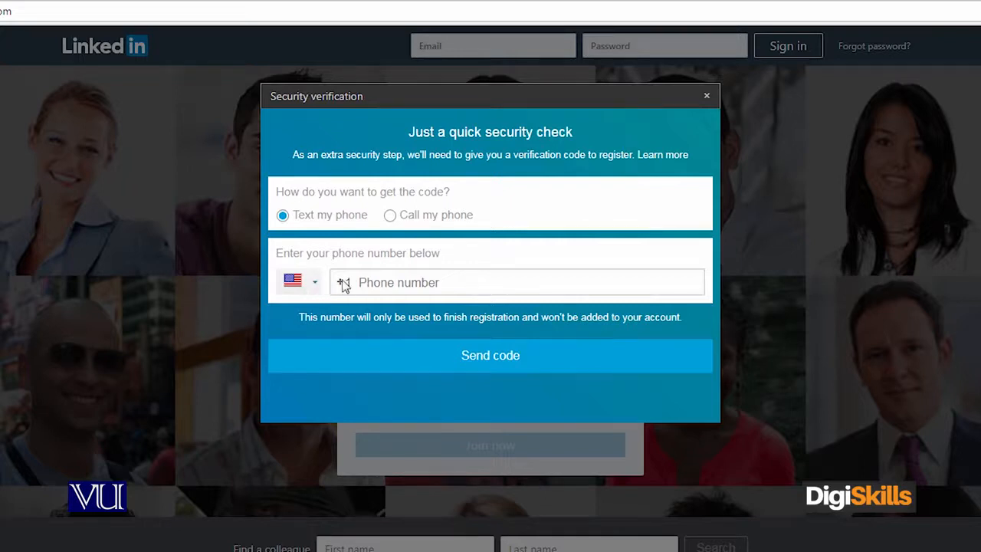
Choose Pakistan (+92) as the phone country, enter the phone number and send the code.
click(313, 284)
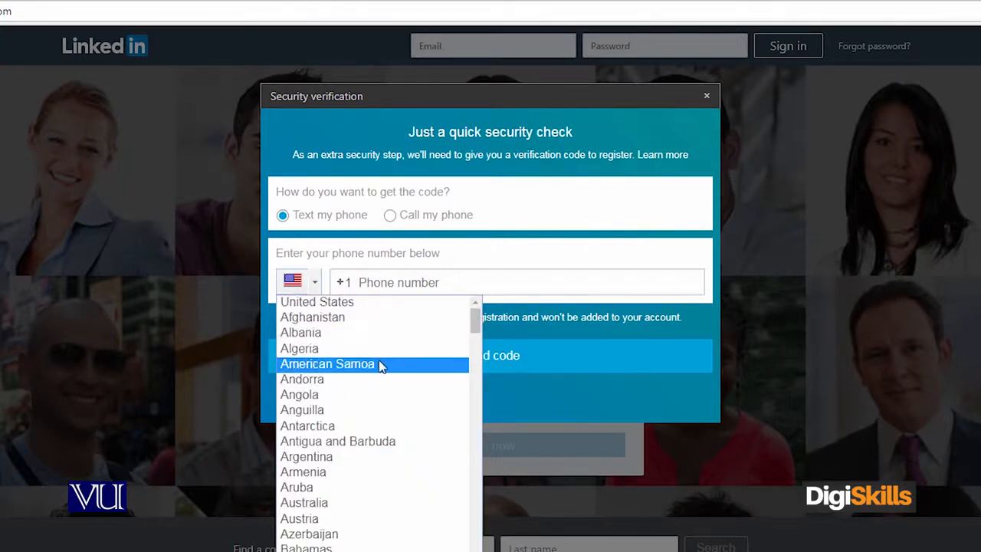
drag(476, 324, 475, 506)
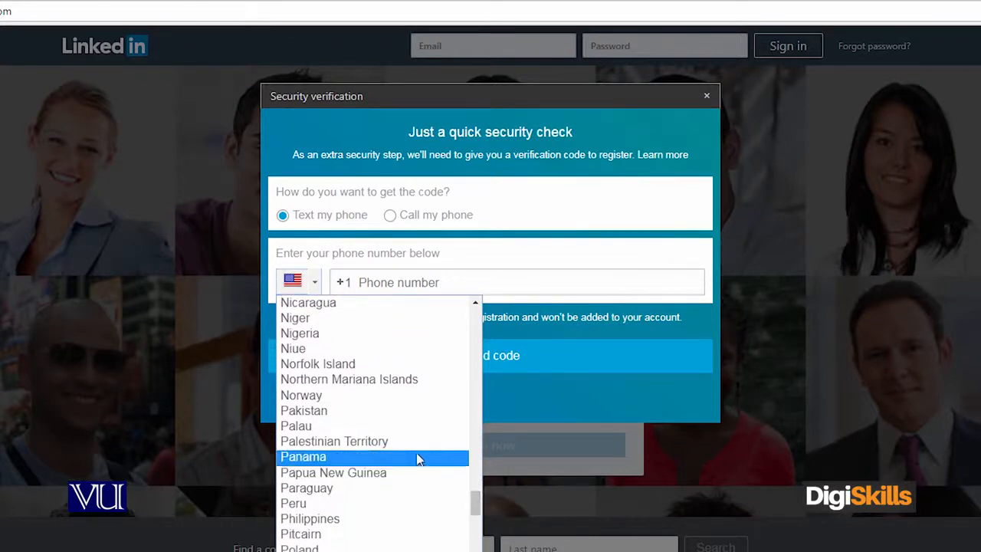
click(364, 414)
click(423, 282)
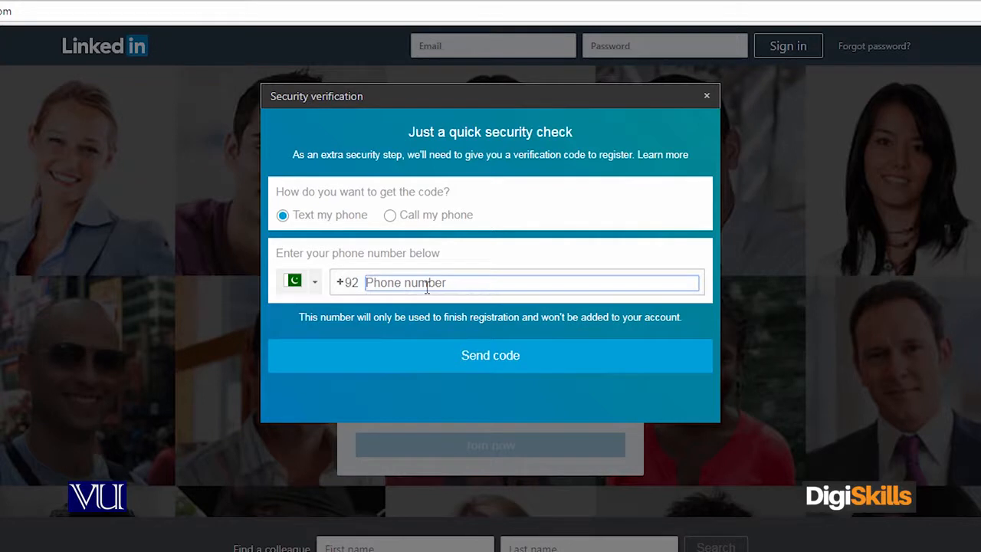
text(?????????)
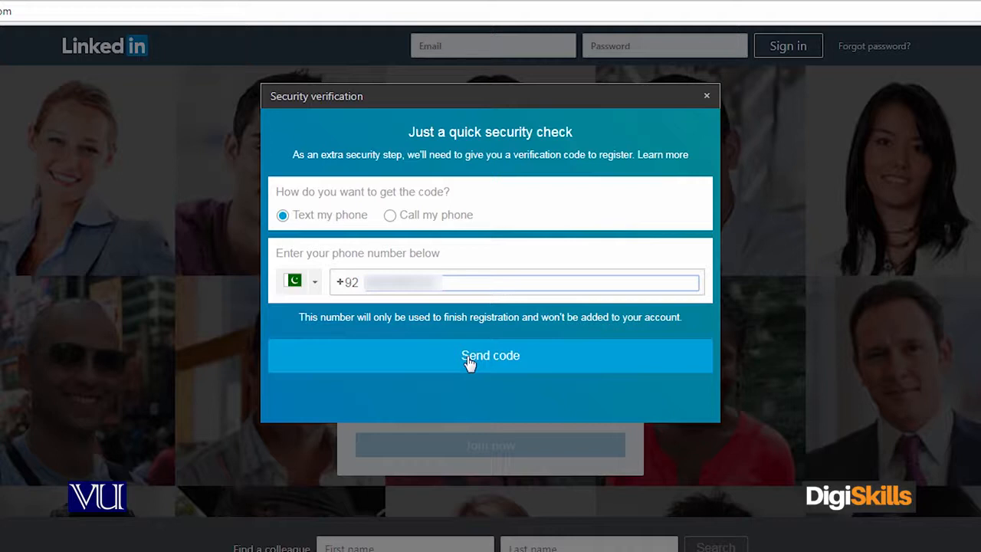
click(496, 362)
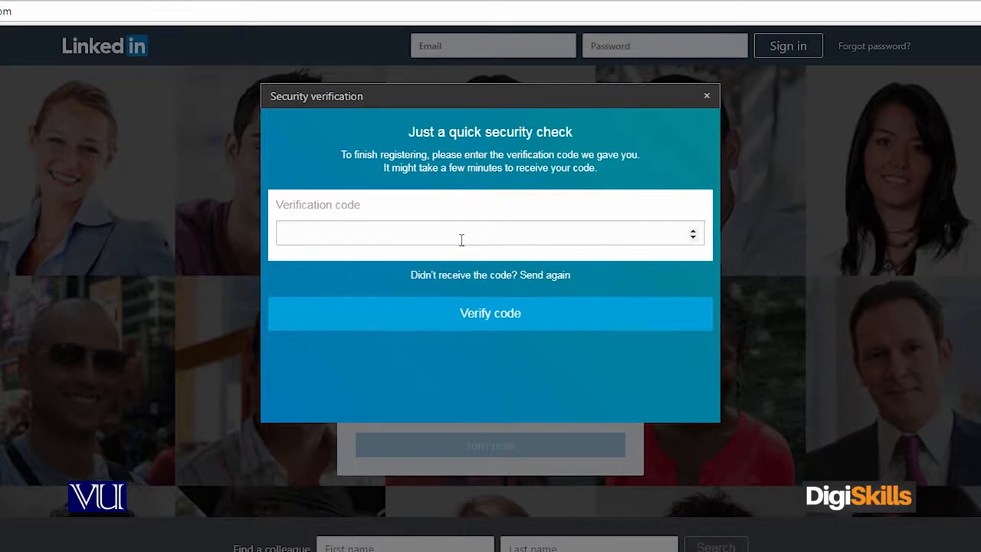
Enter the six-digit code received by SMS and verify it.
click(461, 239)
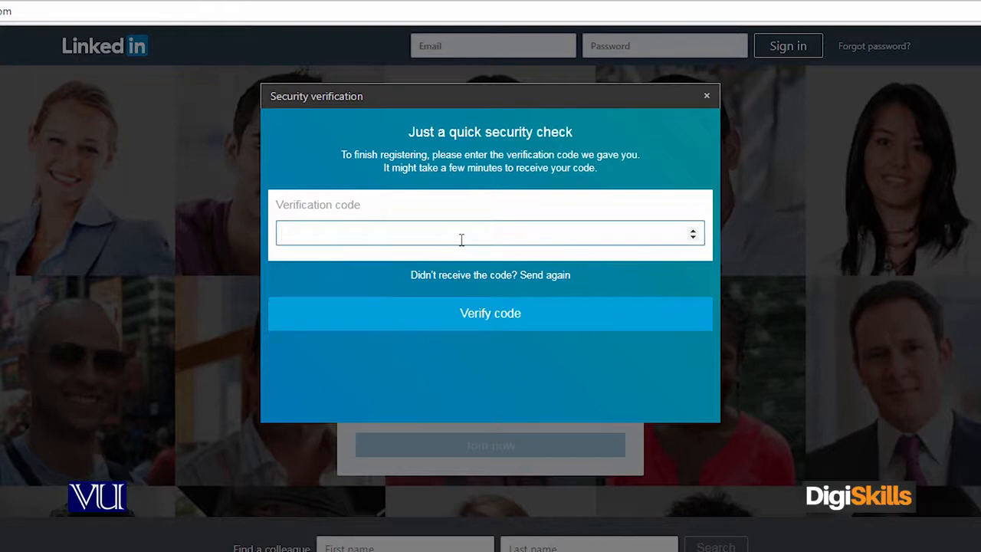
click(540, 317)
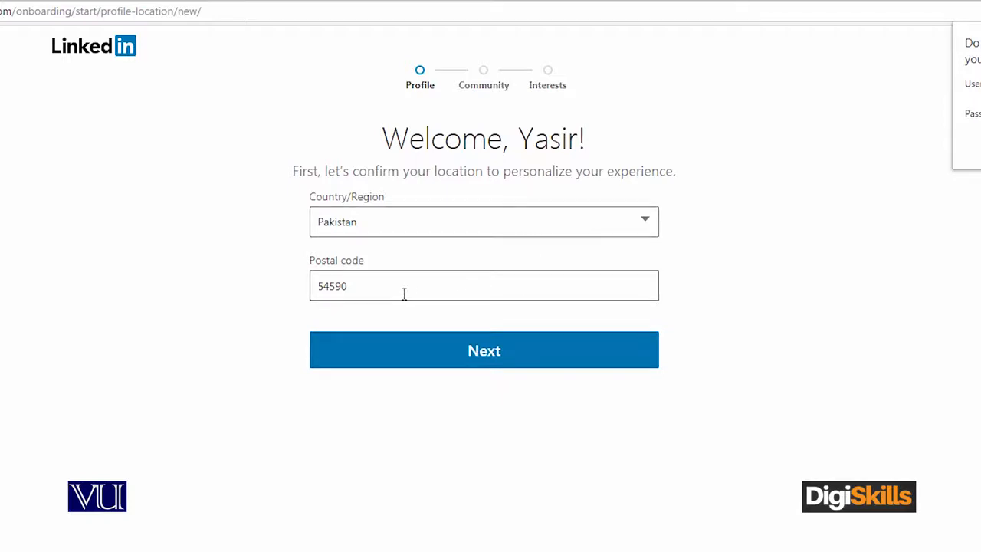
Replace the last digits of the postal code and save the location with Next.
click(371, 287)
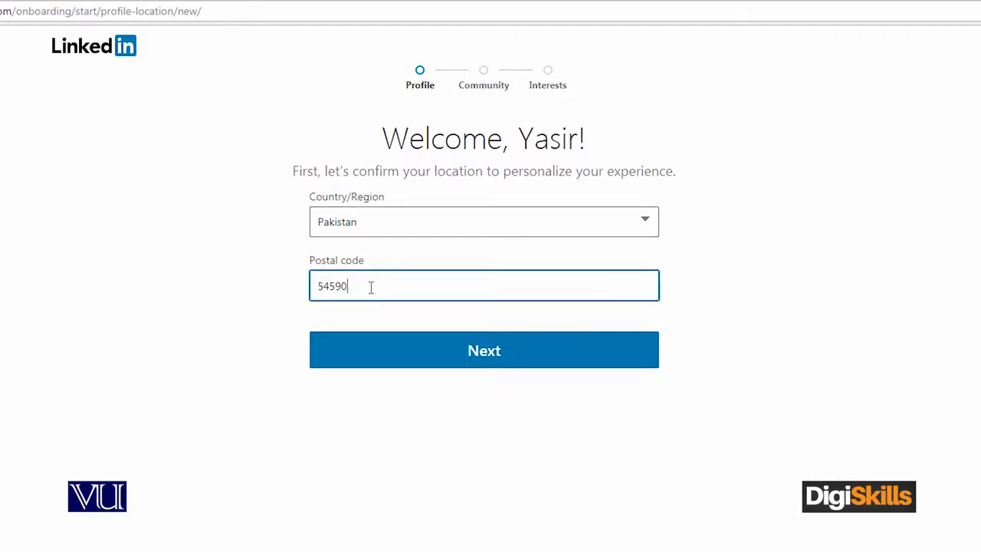
key(BackSpace)
key(BackSpace)
key(BackSpace)
text(000)
click(514, 358)
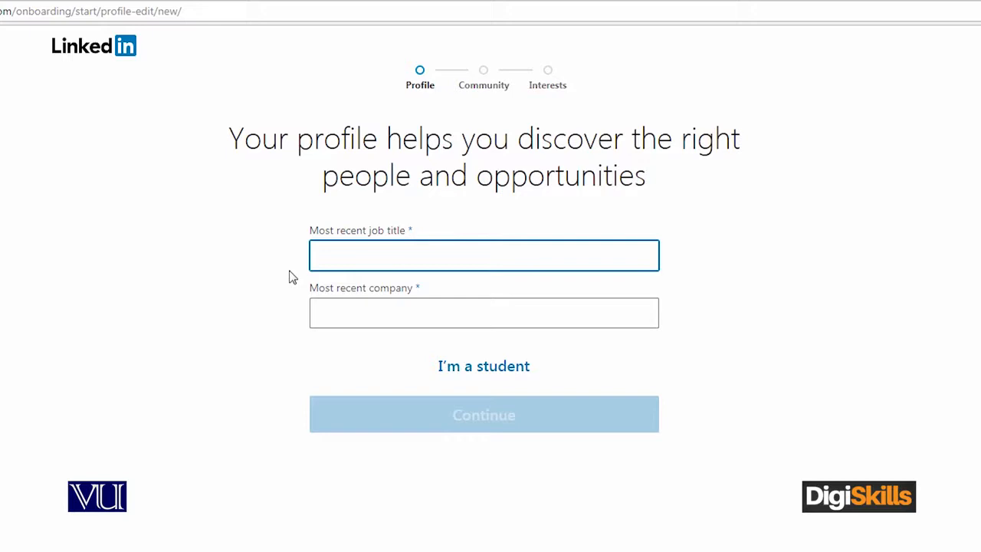
Enter Marketing Professor as the job title and University as the most recent company.
text(rofessor)
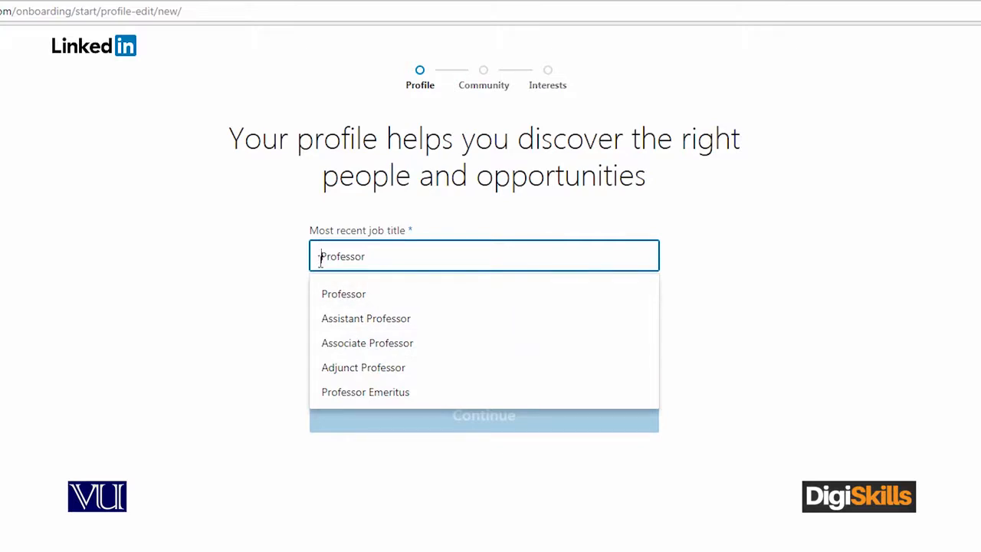
text(Marketing)
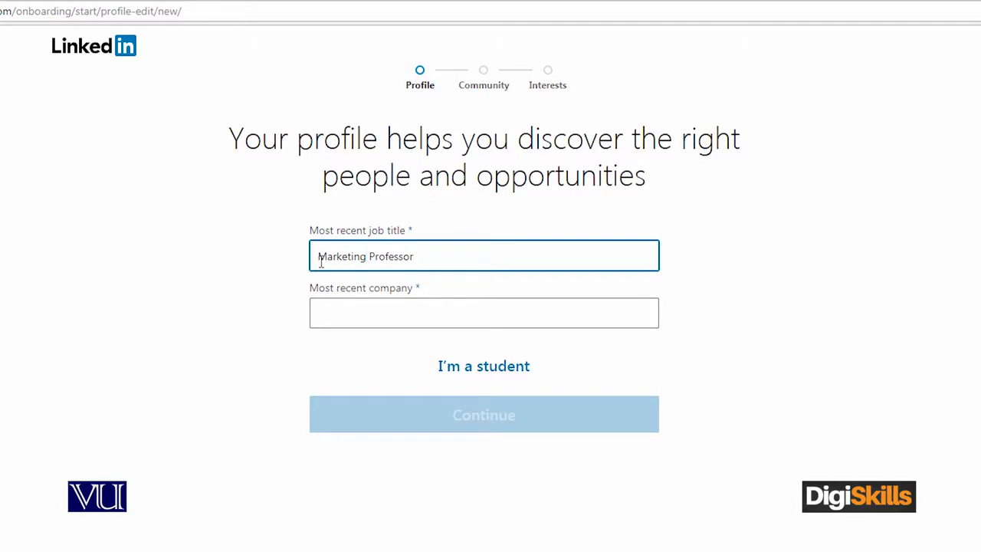
click(436, 297)
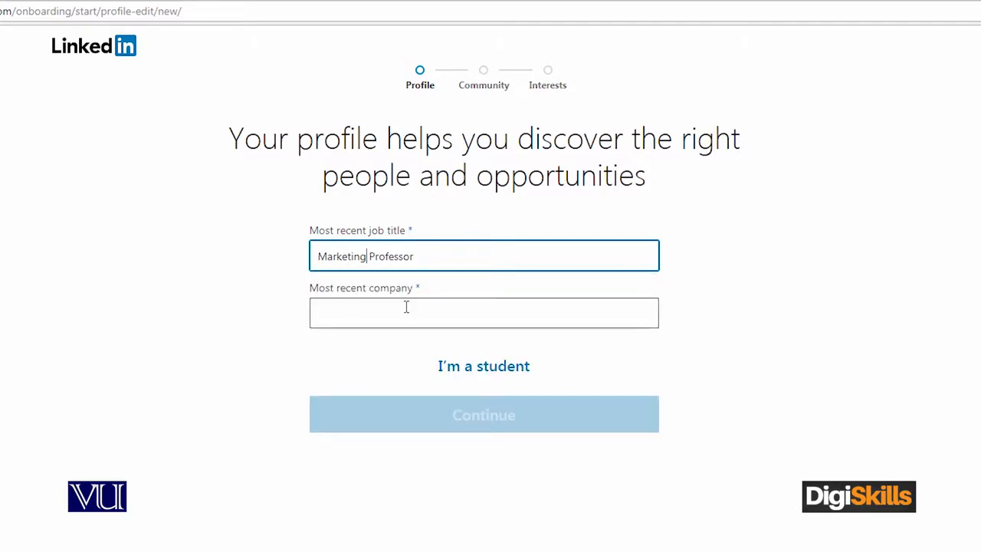
click(414, 315)
text(U)
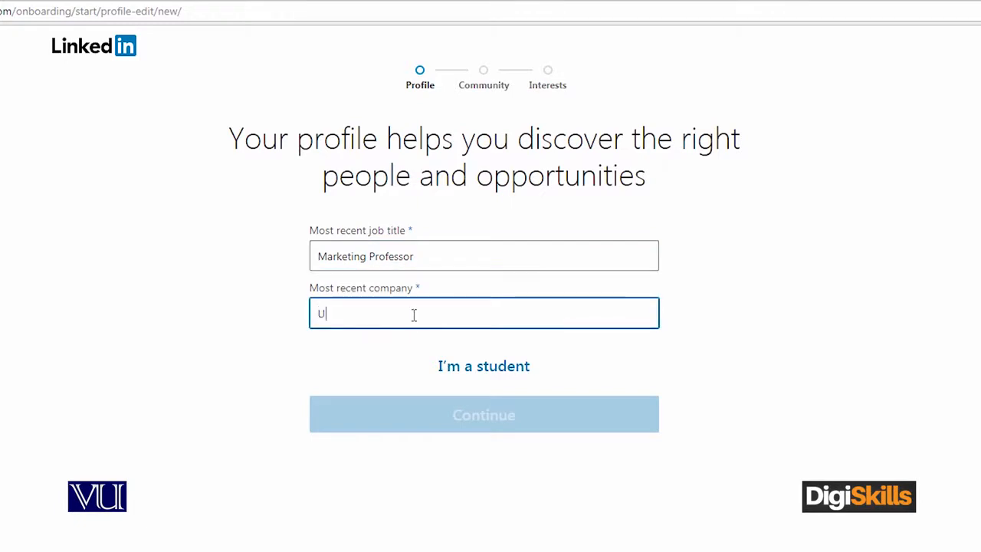
text(niversity)
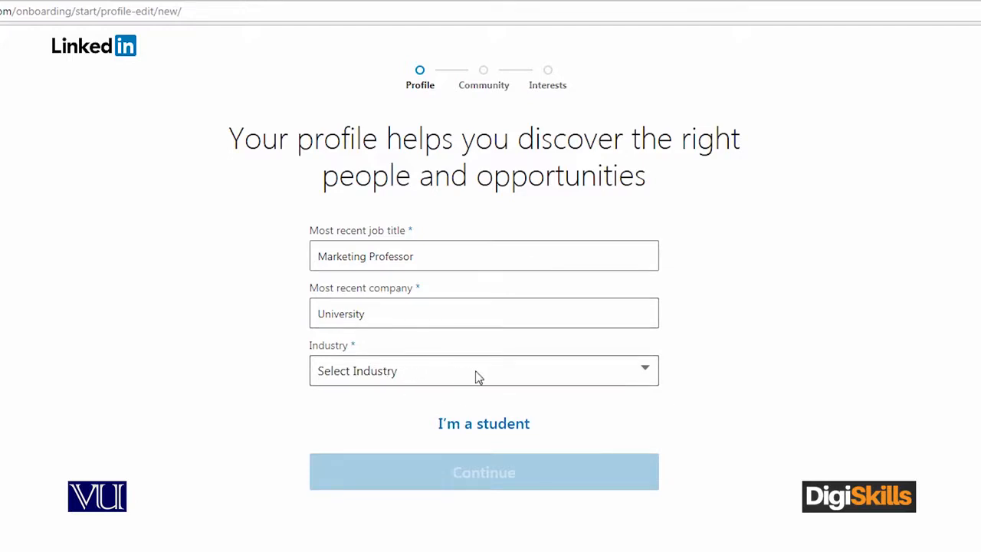
Choose Education Management as the industry and continue.
click(498, 375)
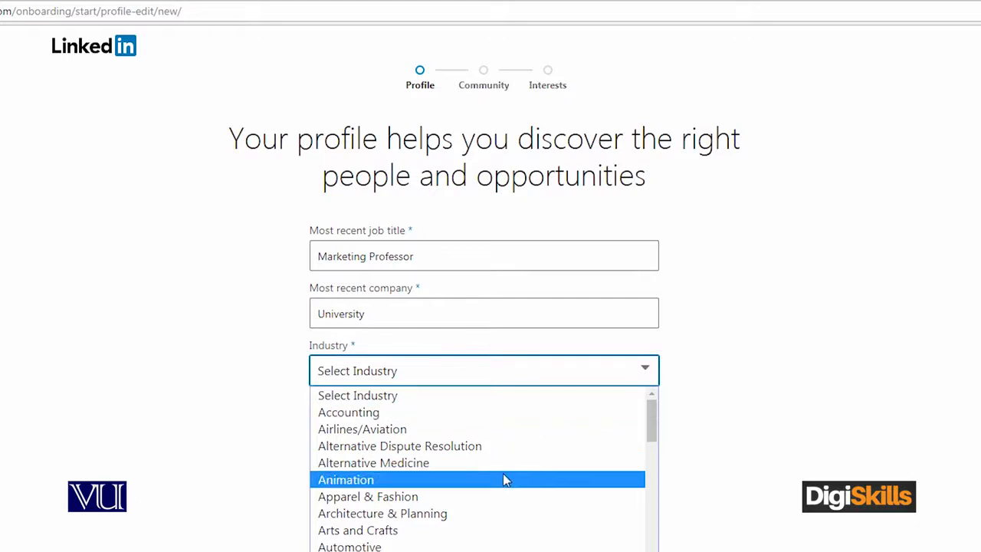
scroll(503, 480, down, 8)
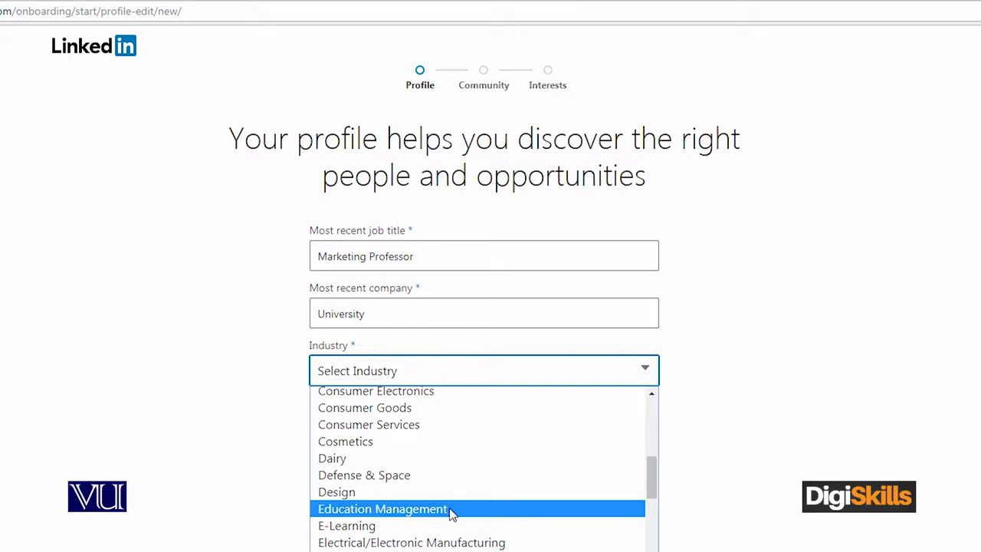
click(452, 510)
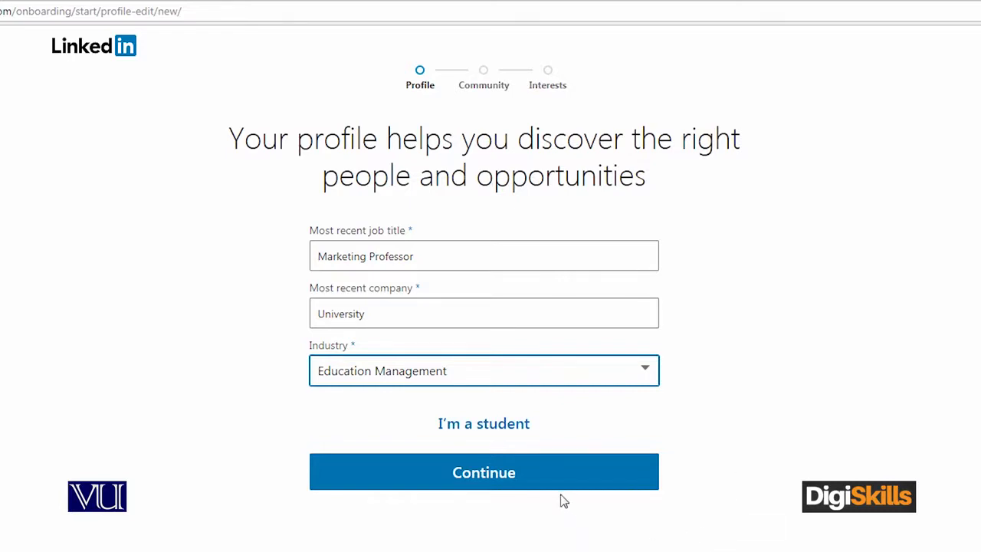
click(541, 476)
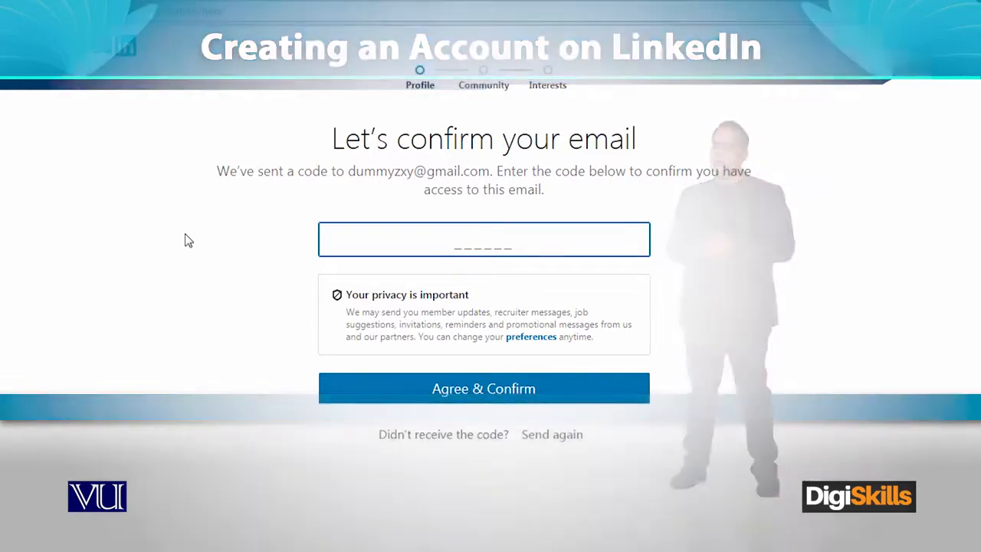
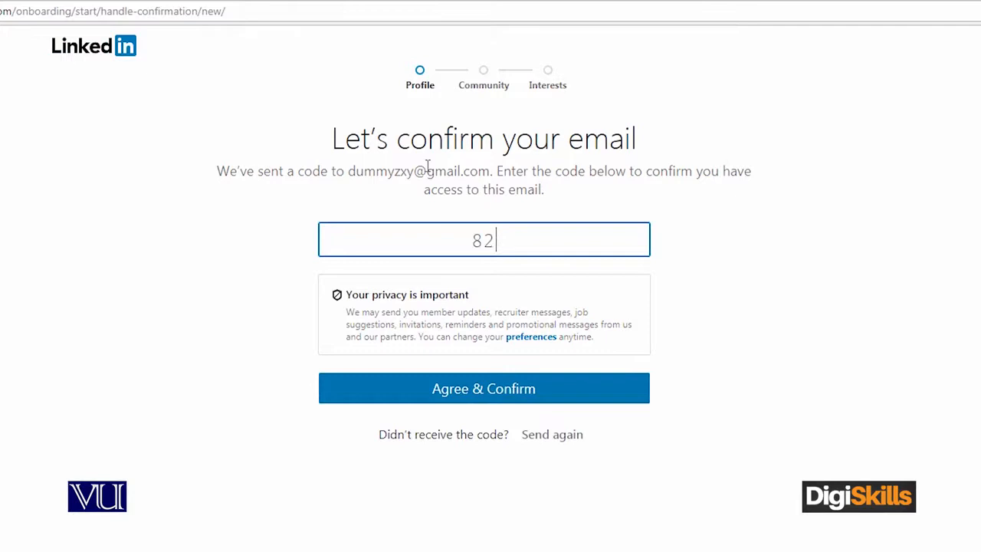
Enter the six-digit code from the e-mail and submit it with Agree & Confirm.
click(529, 391)
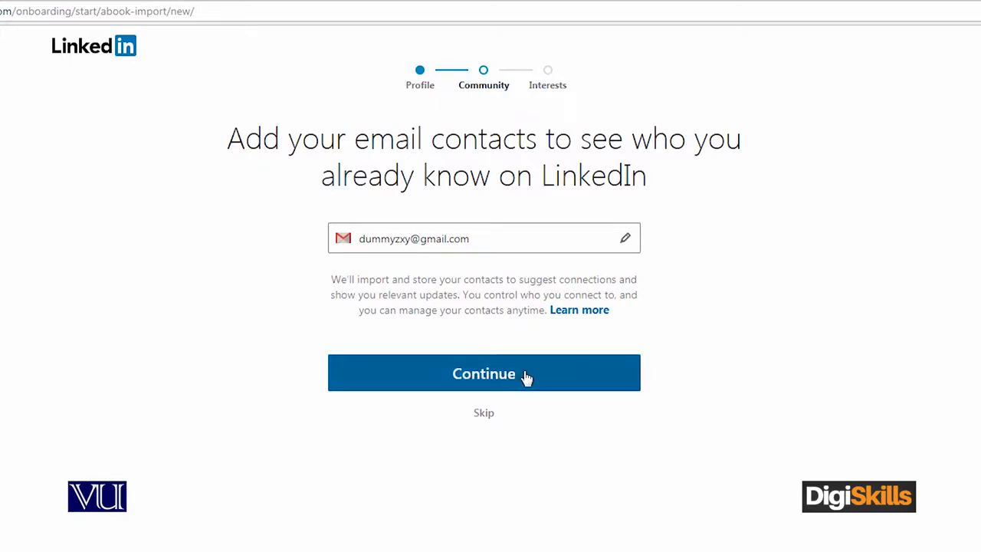
Skip the e-mail contact import and confirm skipping in the 'Are you sure?' prompt.
click(483, 416)
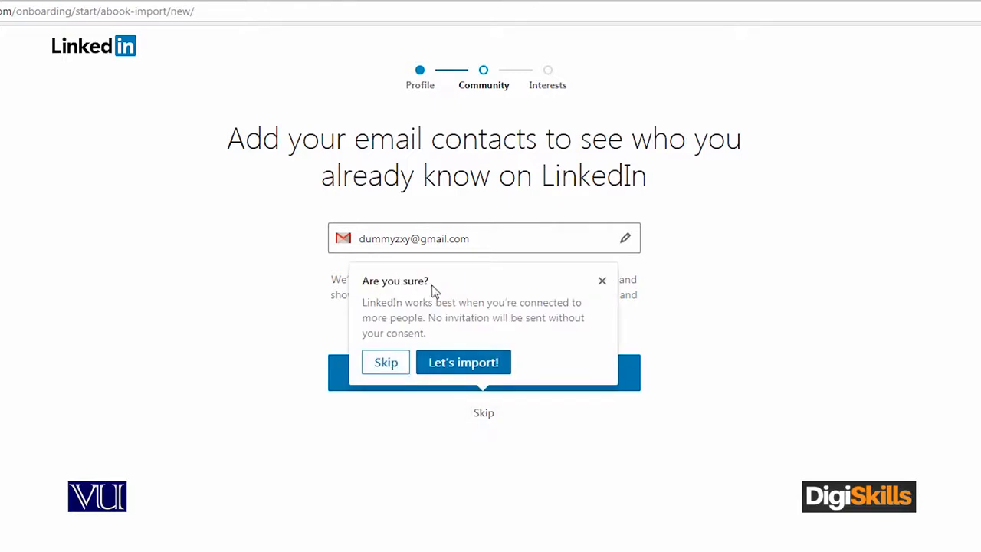
click(397, 366)
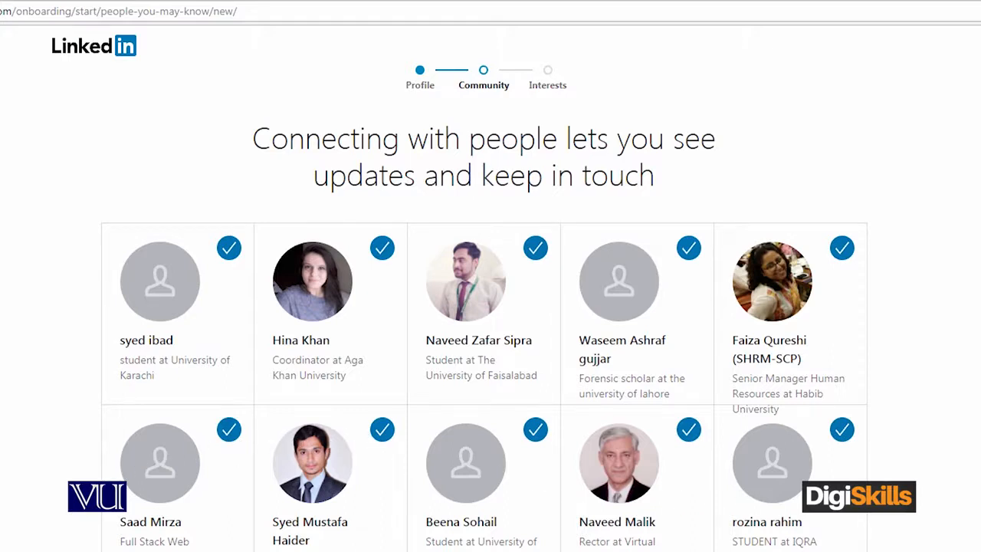
Review the People You May Know suggestions and proceed past the step.
scroll(484, 307, down, 1)
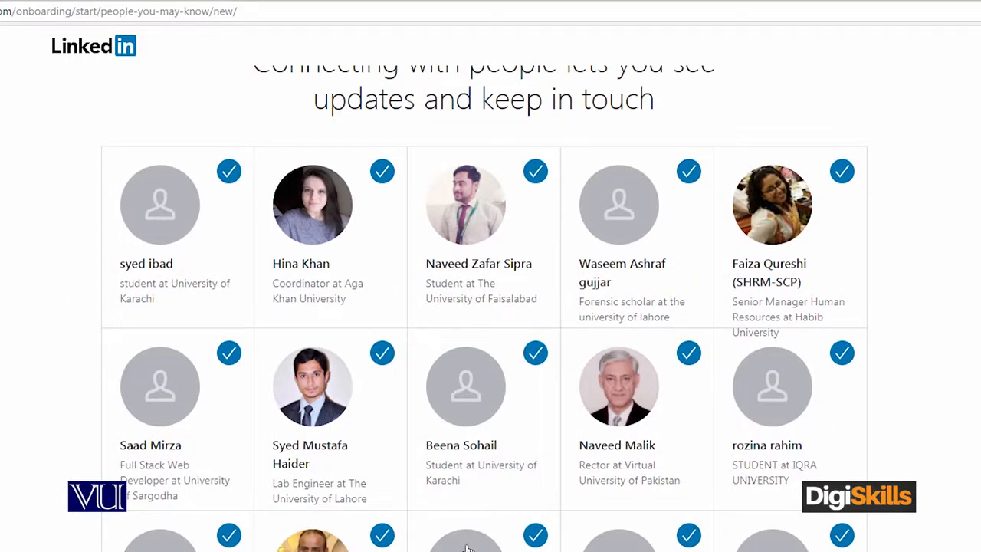
scroll(553, 514, down, 1)
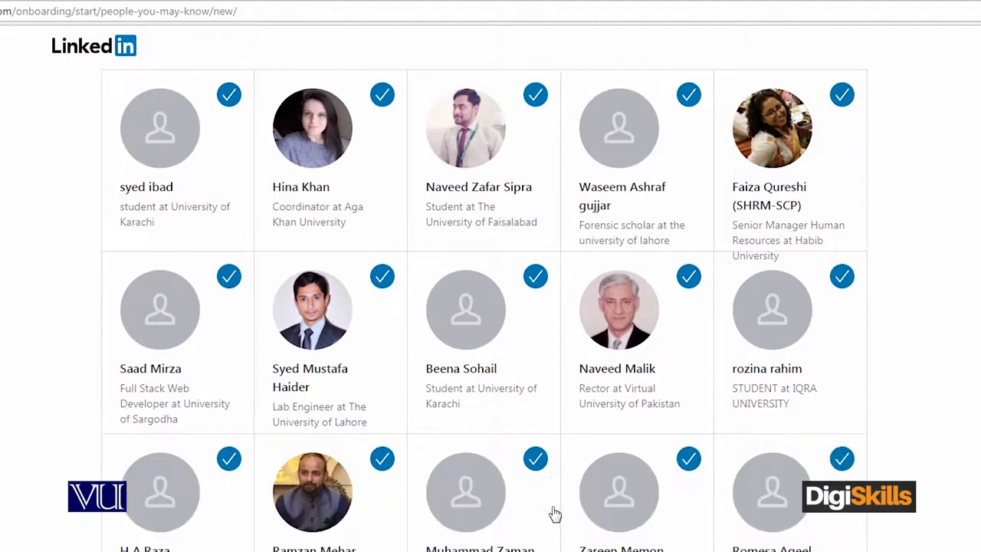
scroll(555, 513, down, 1)
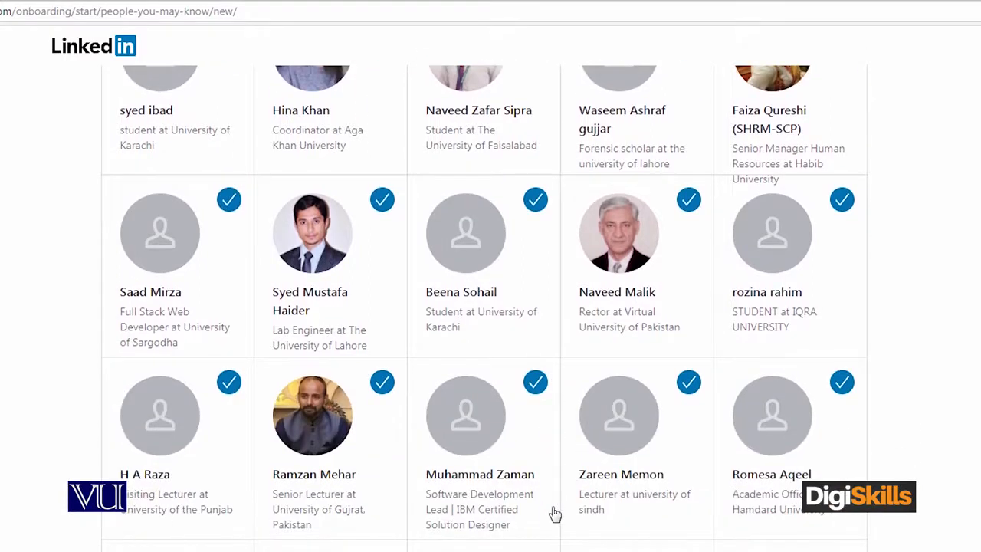
scroll(555, 514, down, 2)
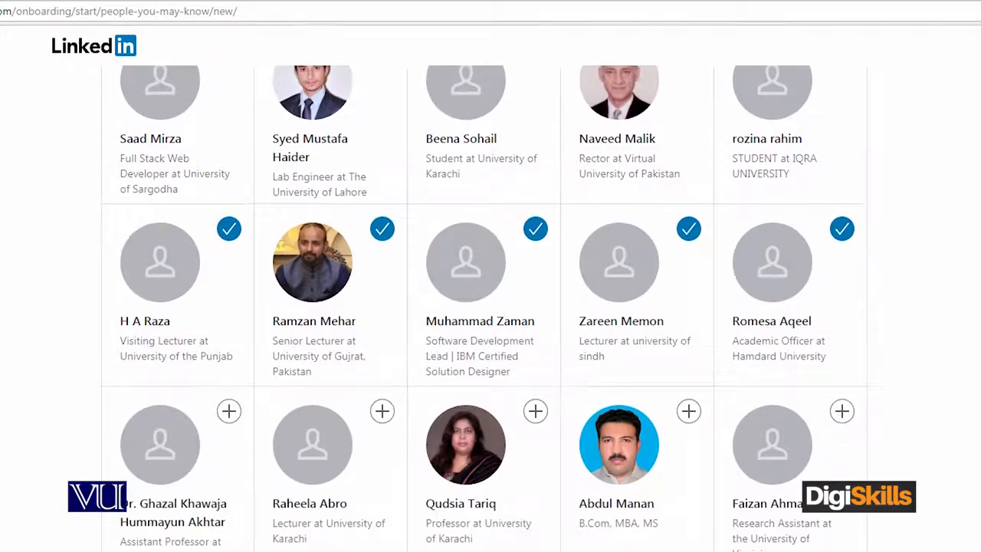
click(472, 547)
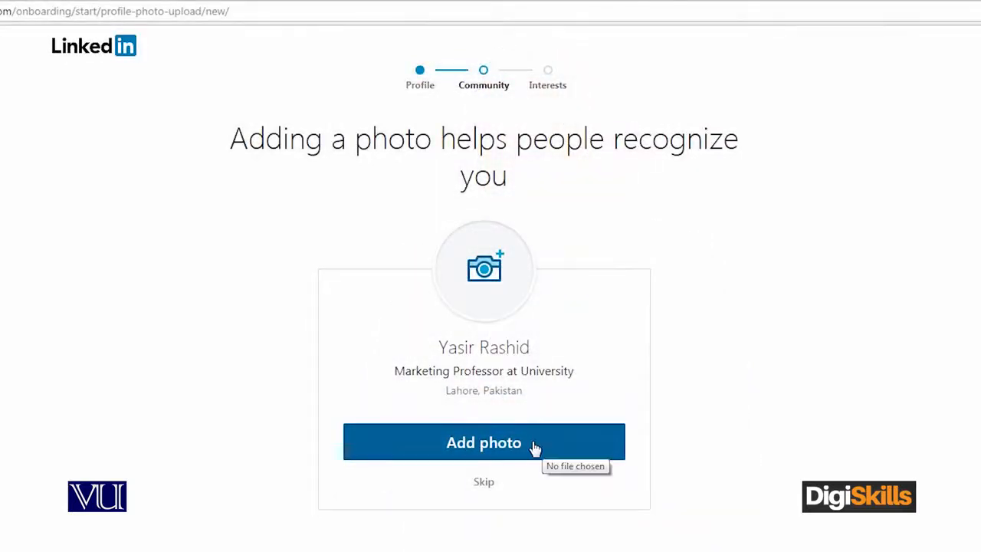
Upload the headshot jpg from the Desktop folder, set zoom to 1 and save it as the profile photo.
click(535, 448)
click(40, 78)
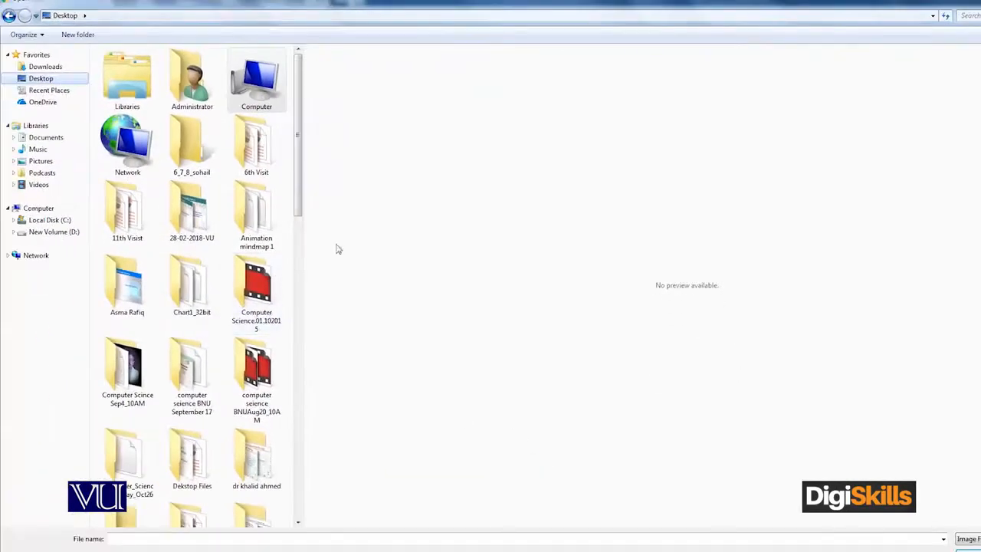
scroll(302, 192, down, 5)
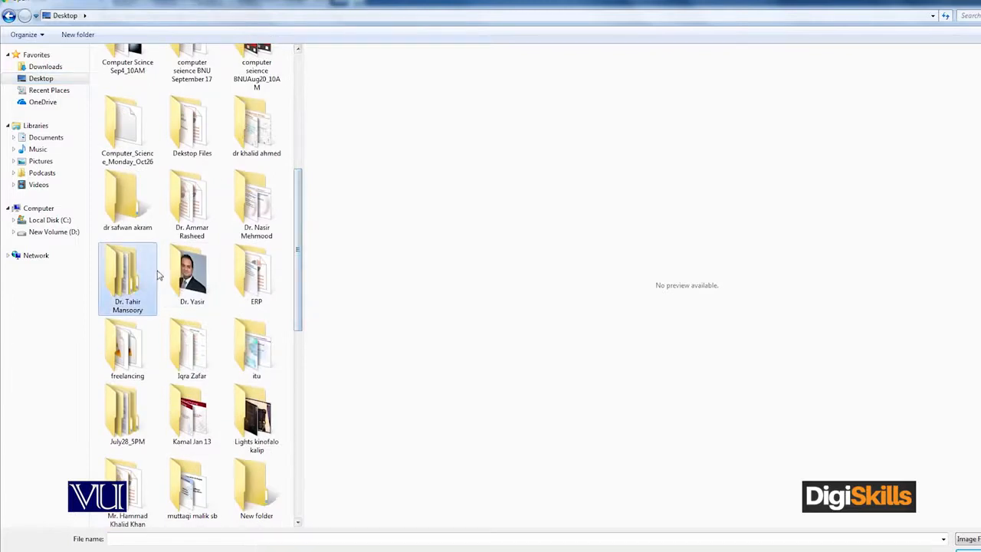
double_click(177, 278)
click(216, 108)
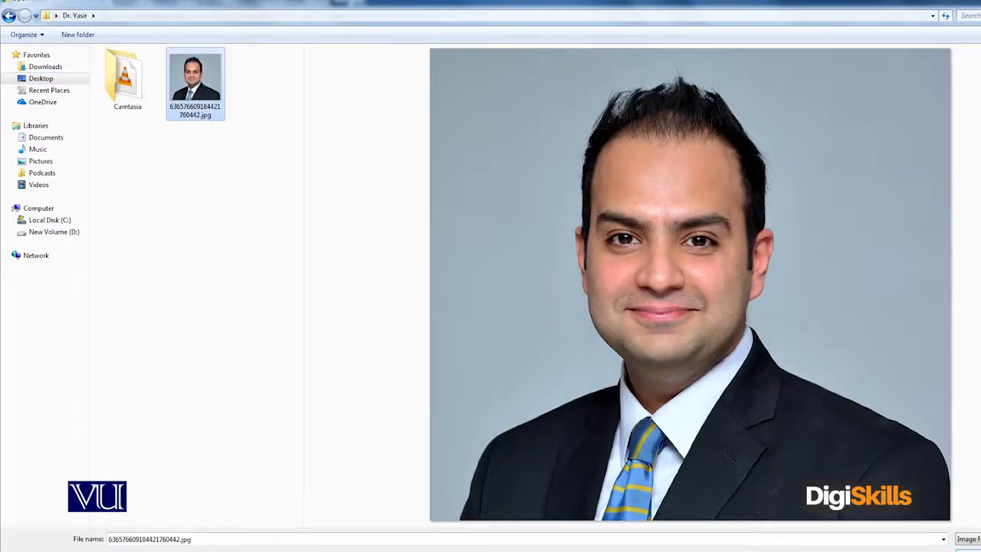
click(871, 536)
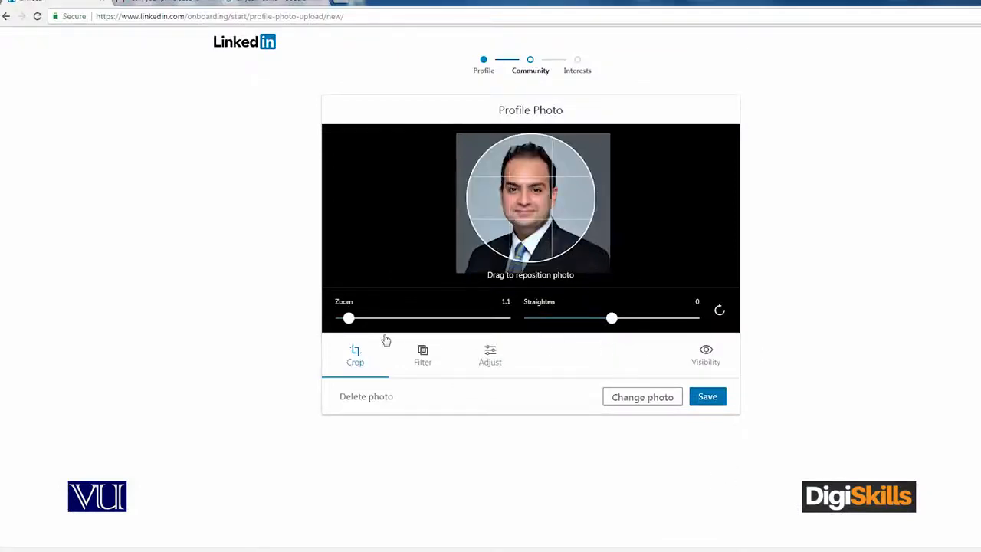
drag(349, 320, 342, 321)
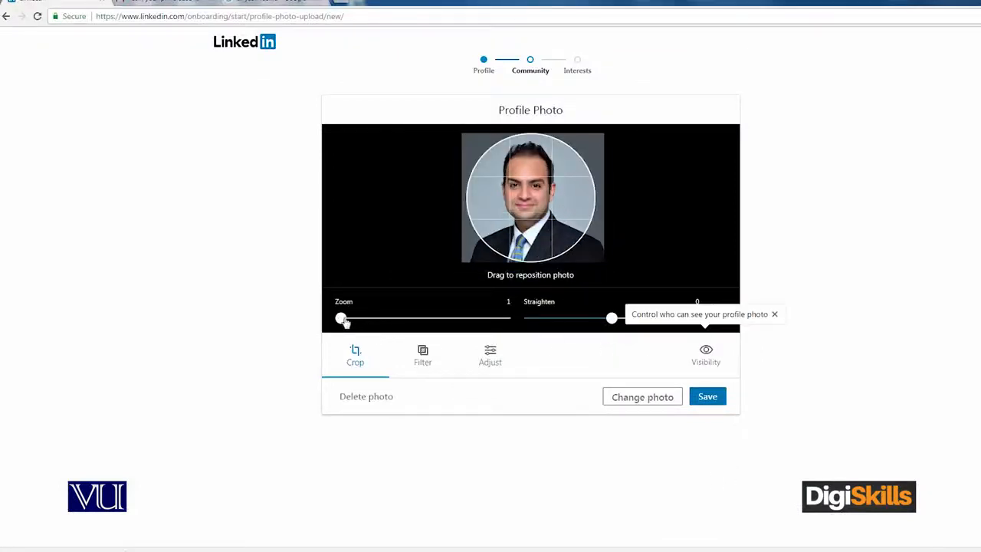
click(708, 399)
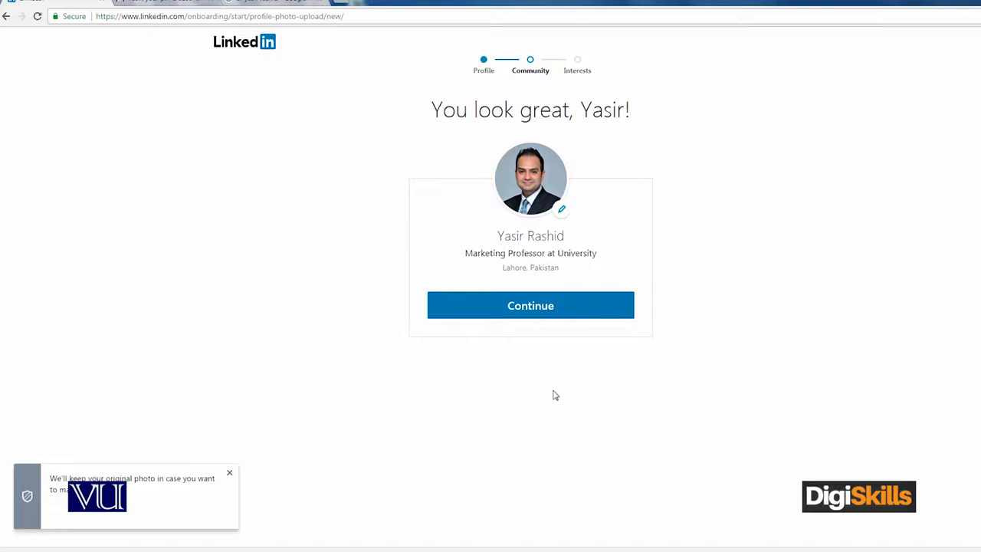
Continue from 'You look great' and skip getting the LinkedIn mobile app.
click(558, 308)
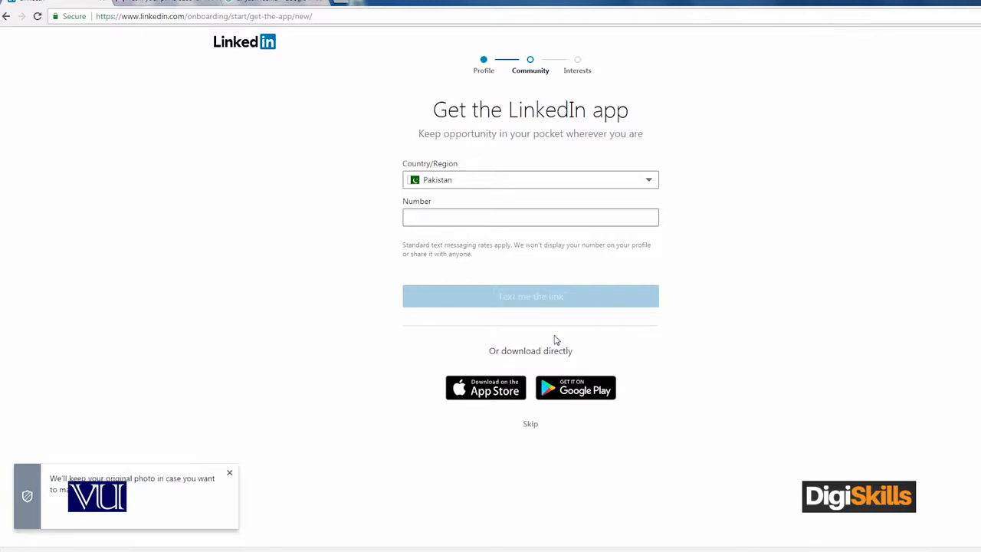
click(533, 428)
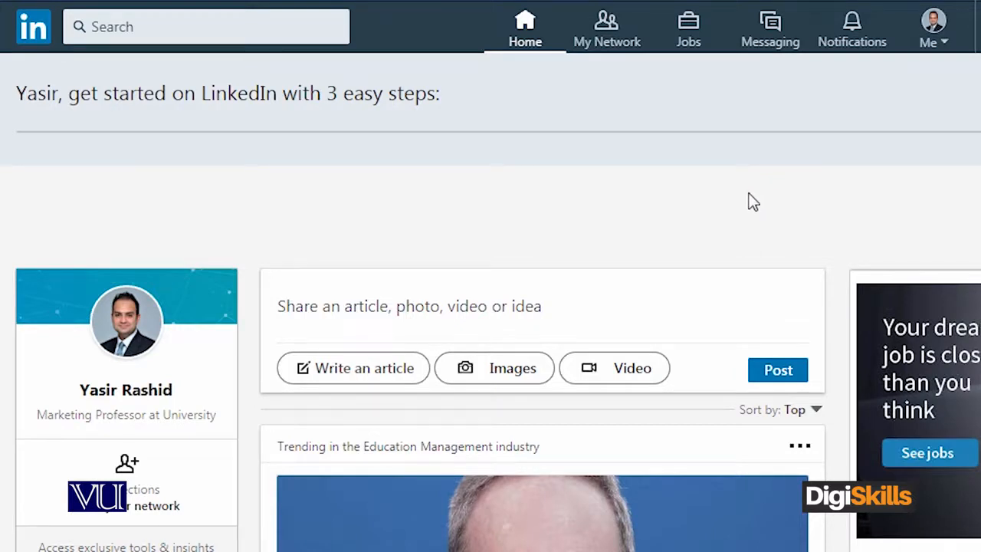
View the profile page showing the new photo, Marketing Professor headline and Lahore, Pakistan location.
click(933, 19)
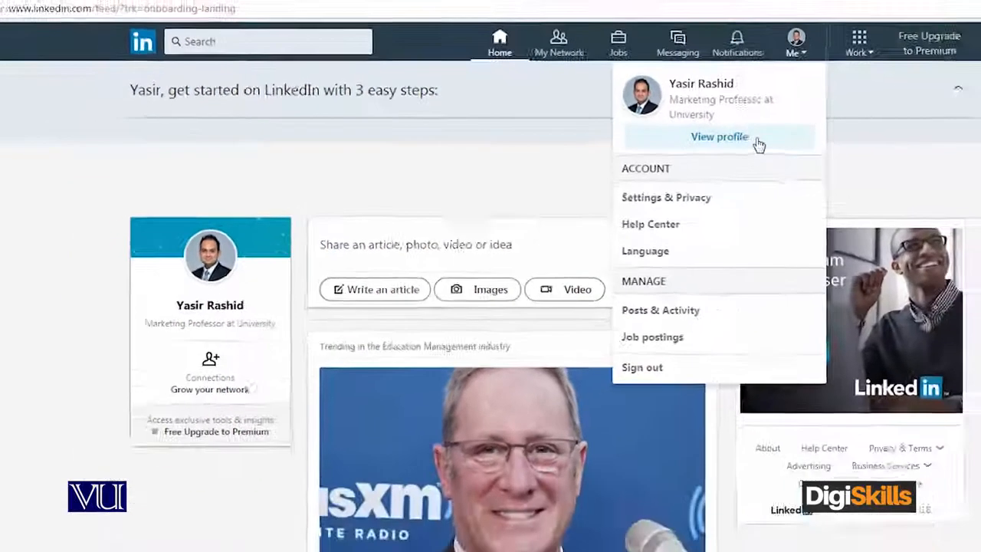
click(677, 131)
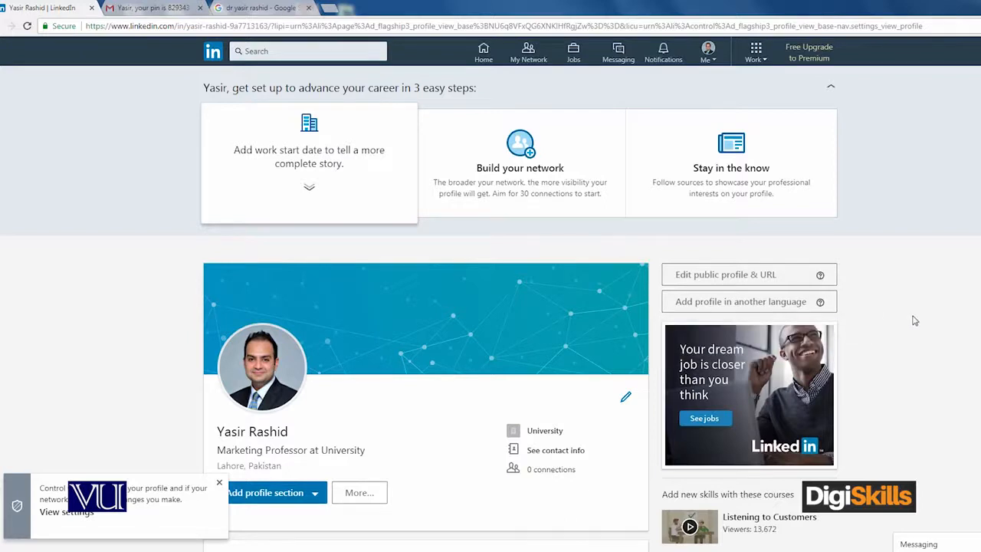
scroll(914, 321, down, 1)
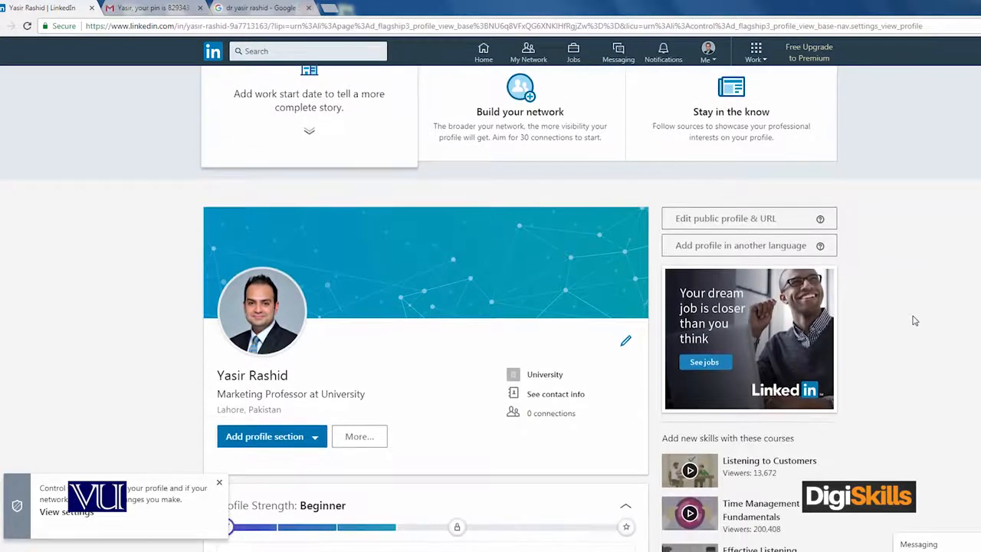